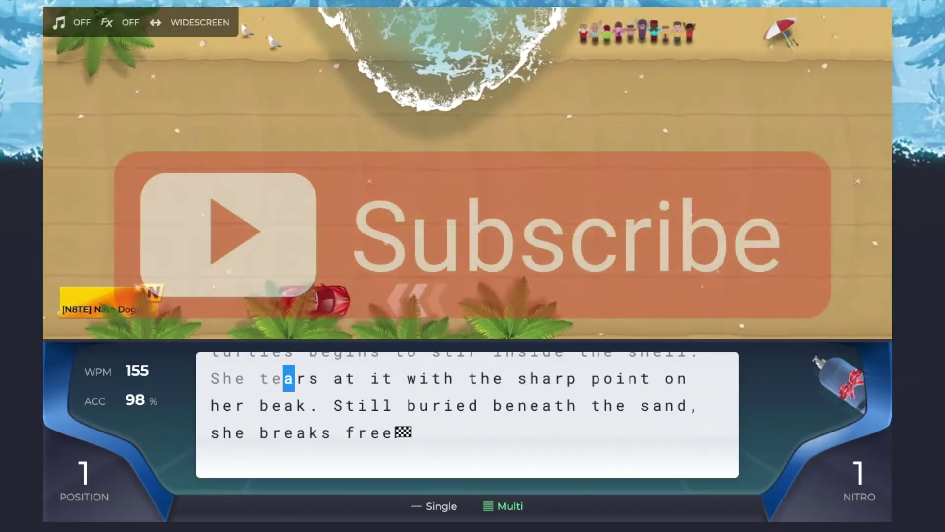
Finish typing the race passage ('The transhappa facilitator.') and scroll up to the Admin Panel car list.
text(ars at it w)
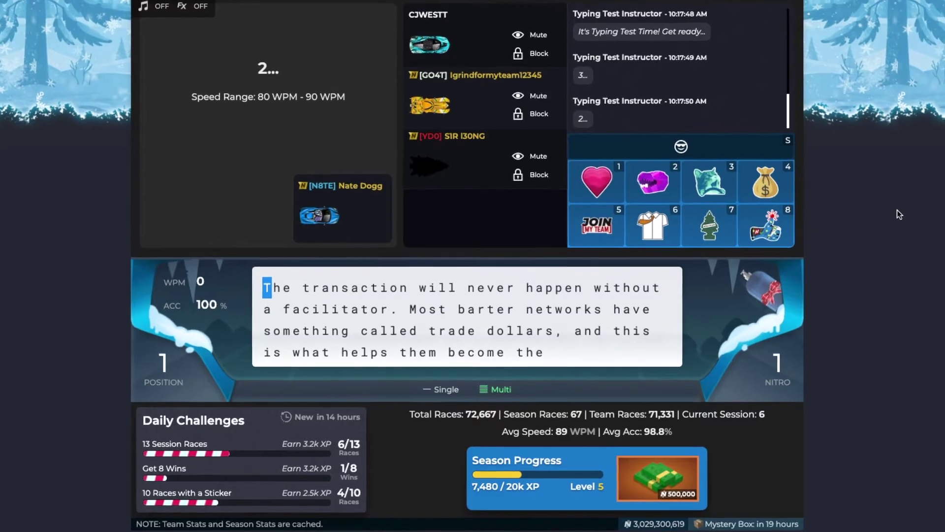
text(The tr)
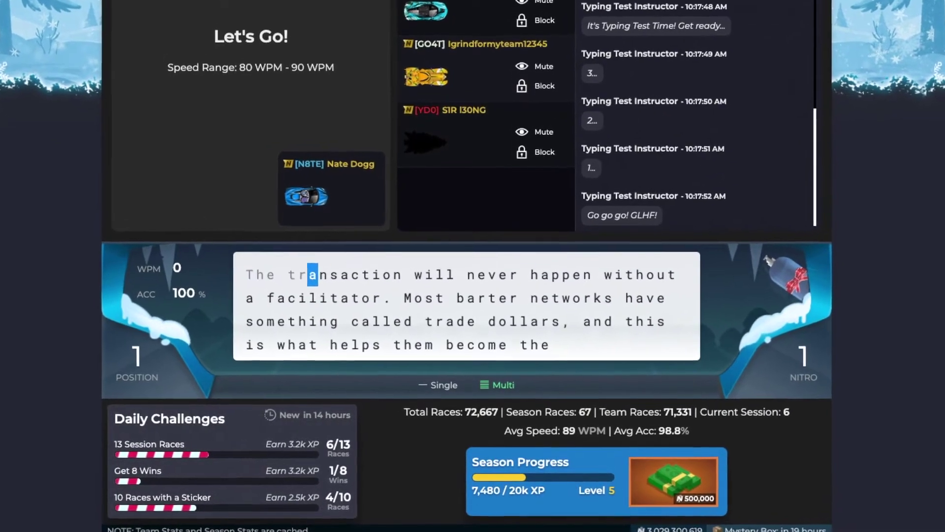
text(ans)
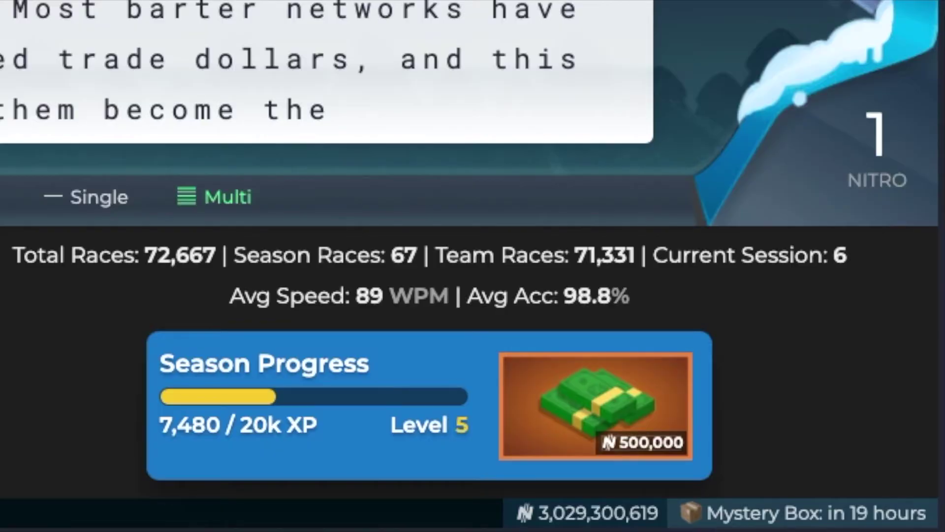
text(happ)
text(a facilitator.)
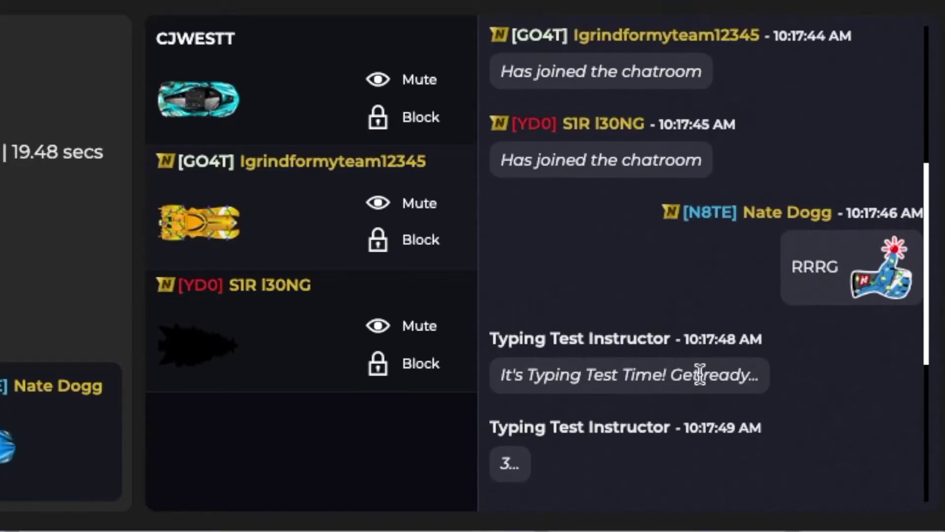
scroll(698, 374, up, 6)
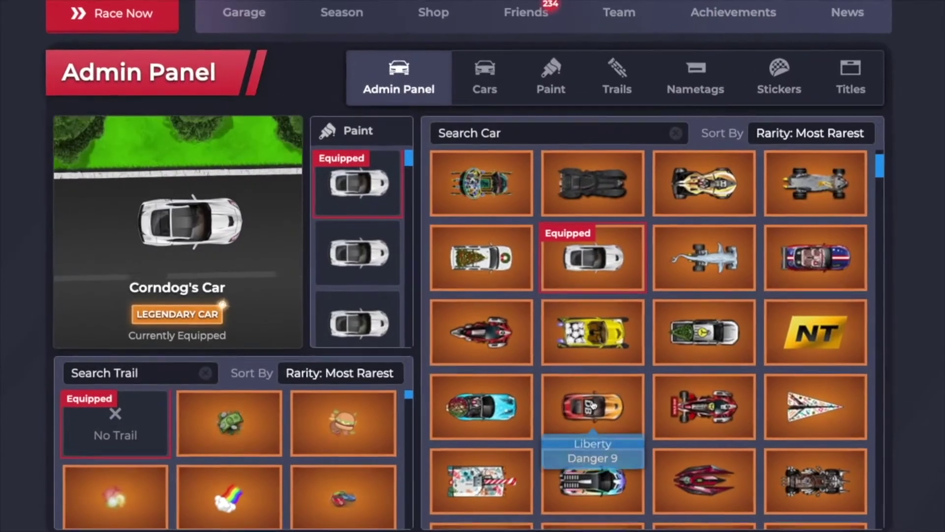
Equip NT Gold after Liberty Danger 9, show the Admin Panel paint, trail and car lists, and accept a friend request.
click(586, 401)
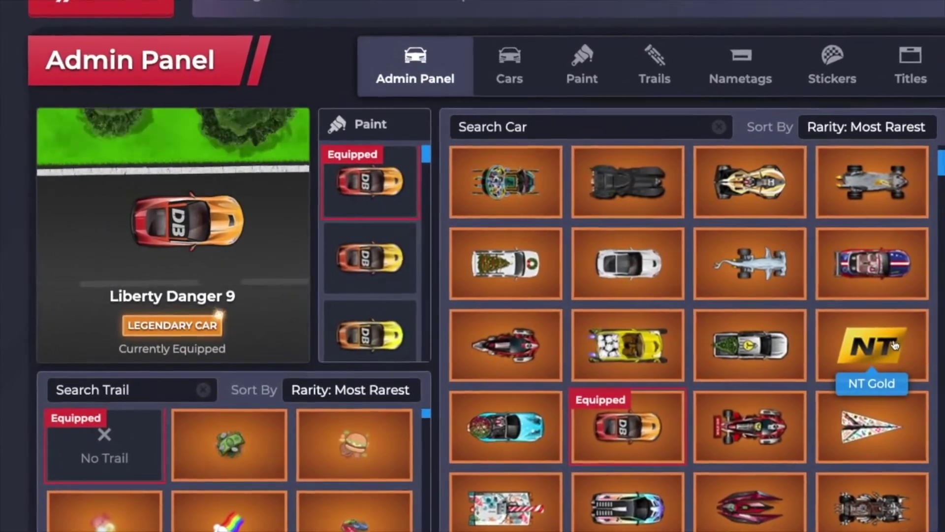
click(895, 344)
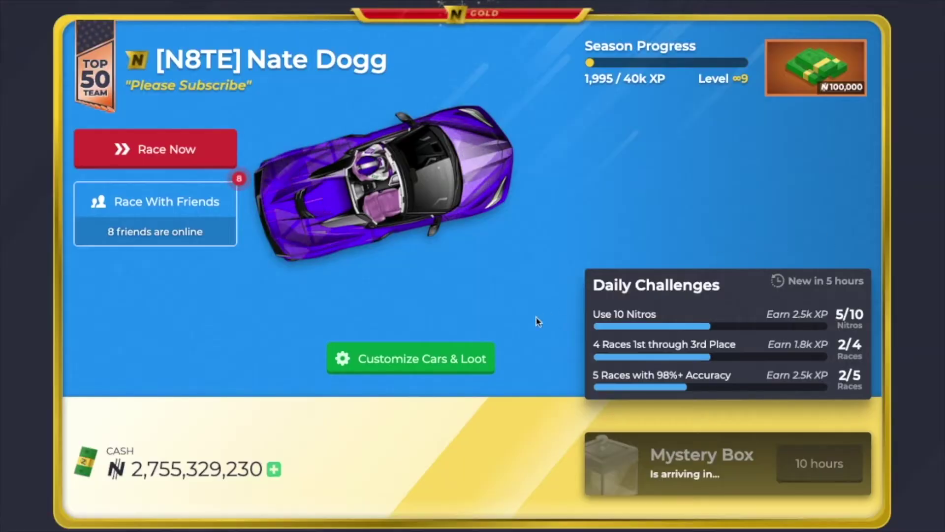
click(483, 357)
click(415, 55)
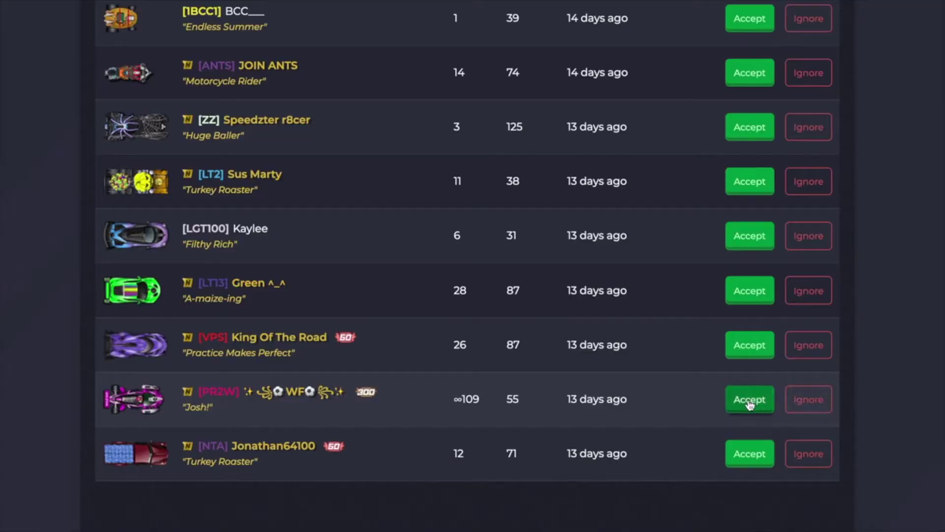
click(749, 398)
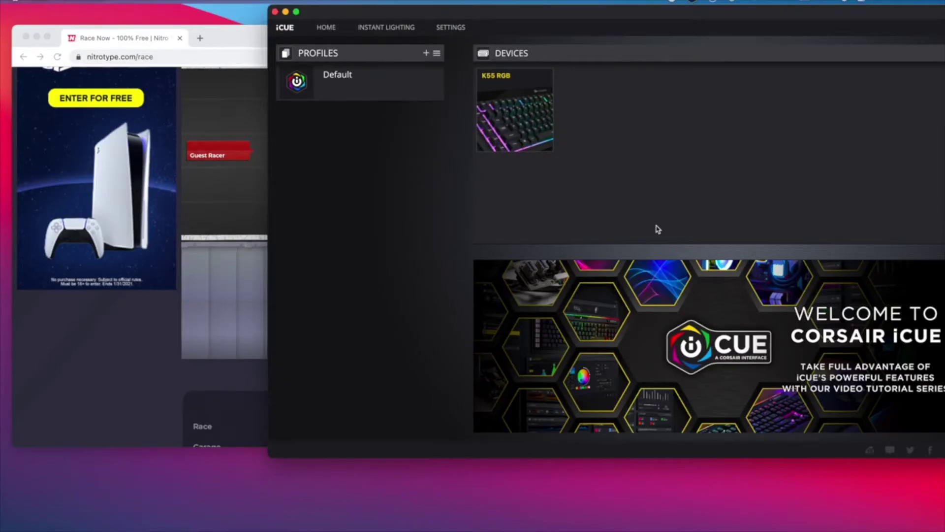
In iCUE, select the K55 RGB keyboard's Text 1 macro and highlight its qualifying passage.
click(514, 109)
click(316, 118)
click(336, 161)
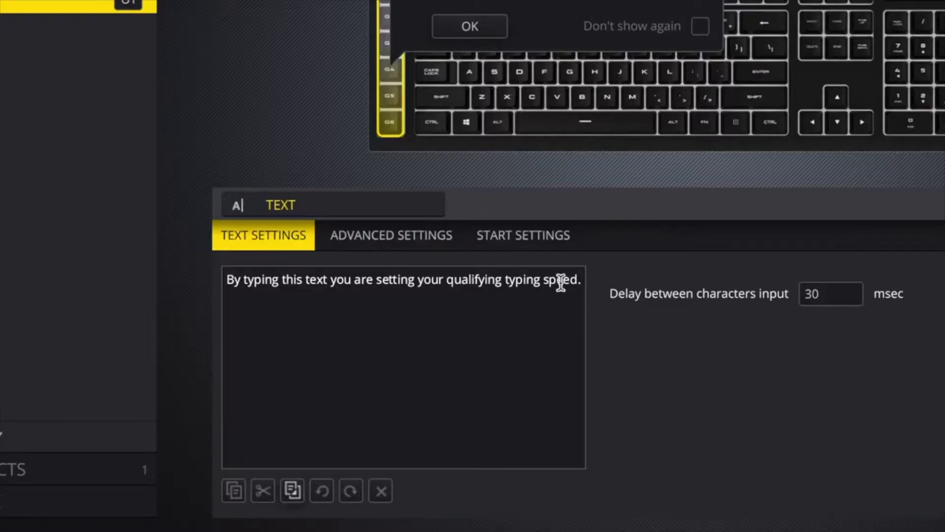
shift+click(542, 274)
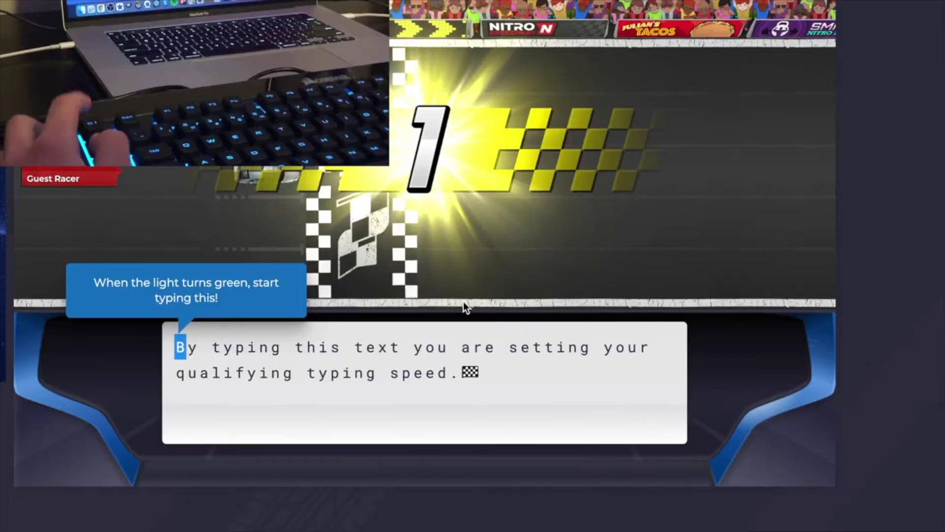
Type the qualifying sentence via the macro, highlight the 326 WPM result, then begin the city race.
text(By typing this text you are setting your)
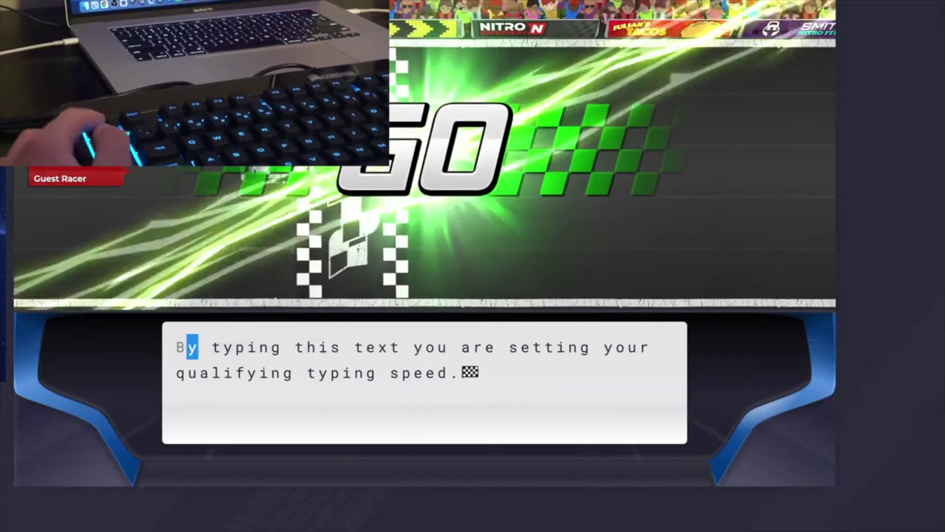
text( qualifying typing speed.)
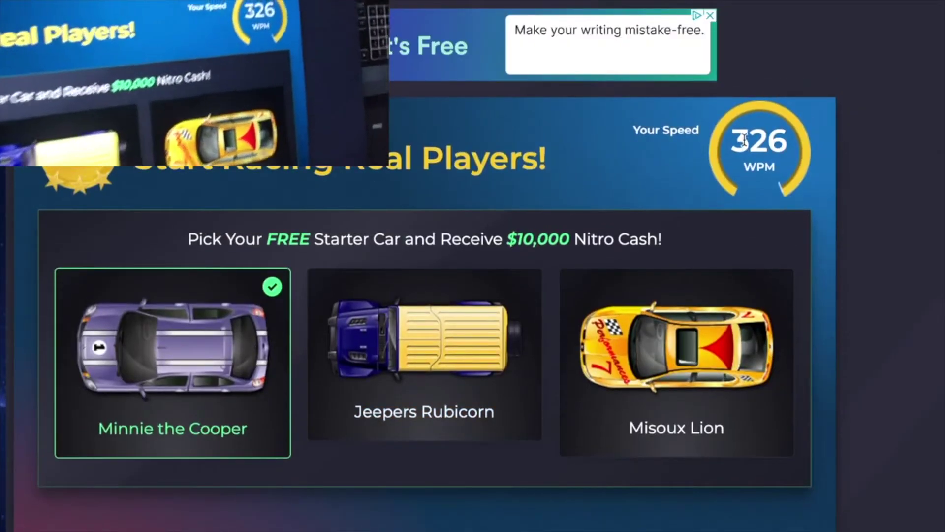
double_click(745, 141)
click(806, 204)
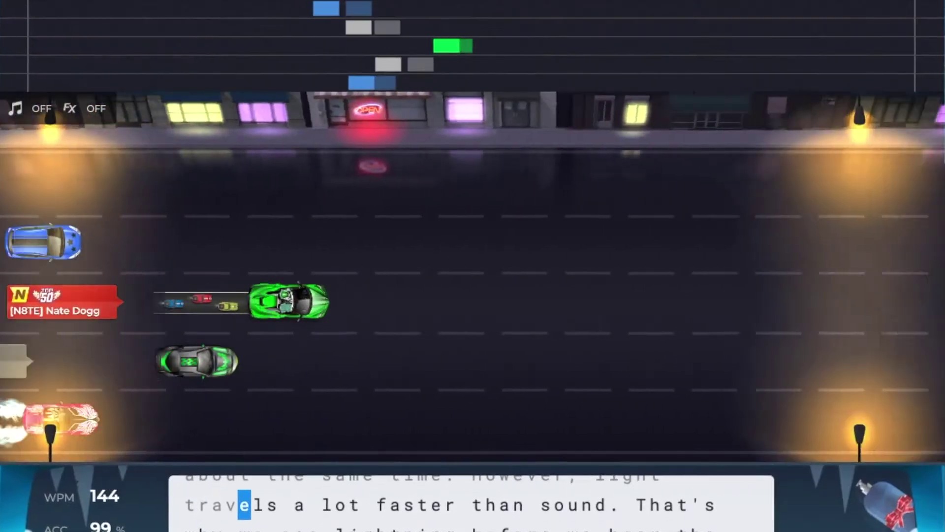
text(els a lot fa)
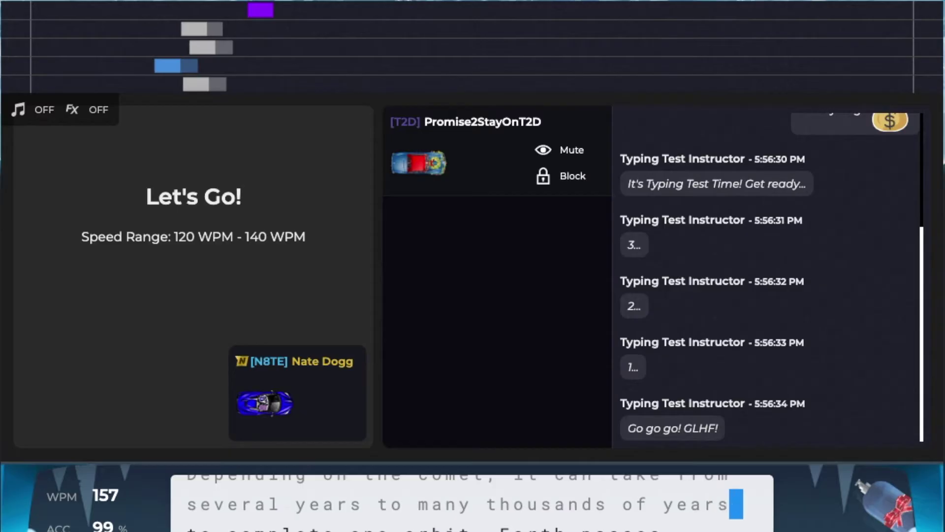
Finish the race and move the two blue cars and the white car to lower garage rows.
text(to comp)
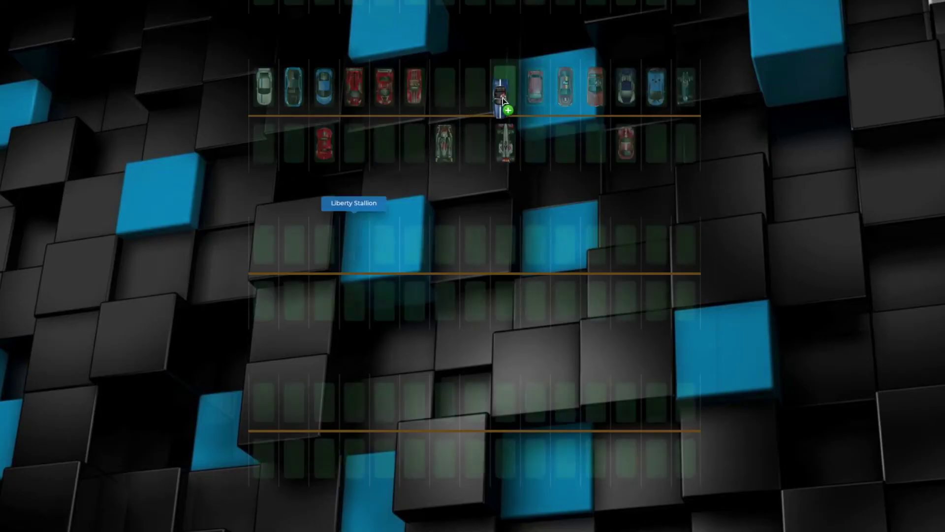
drag(324, 86, 503, 397)
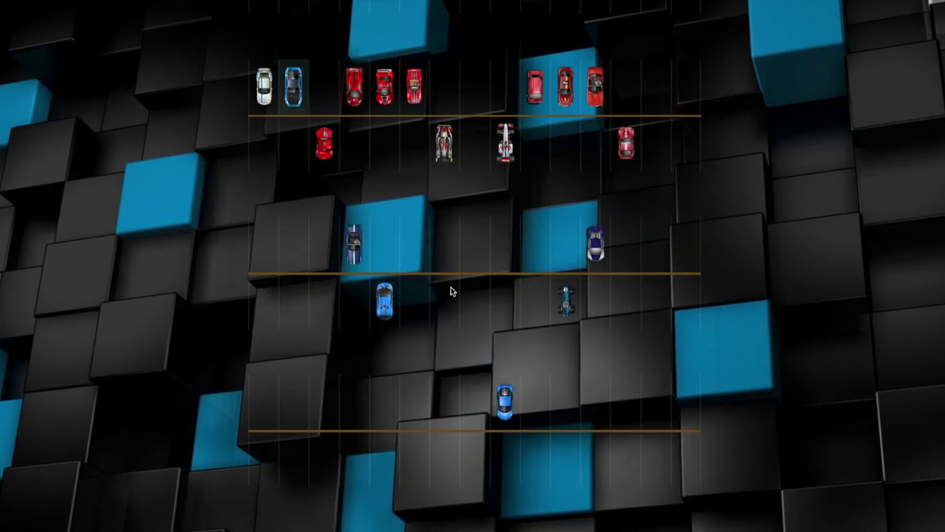
drag(293, 86, 443, 398)
drag(264, 86, 383, 299)
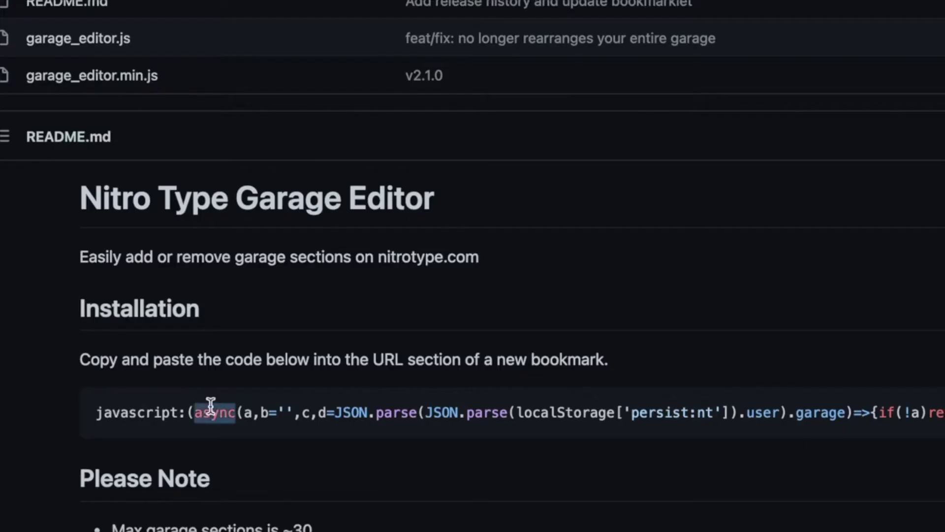
Save the Garage Editor code as a 'Garage' bookmarklet and run it on the garage page.
triple_click(211, 353)
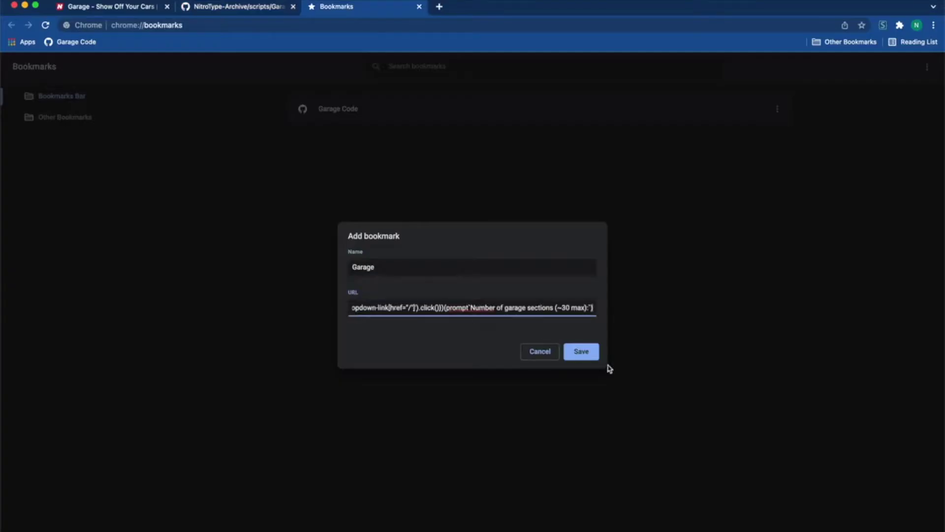
click(582, 351)
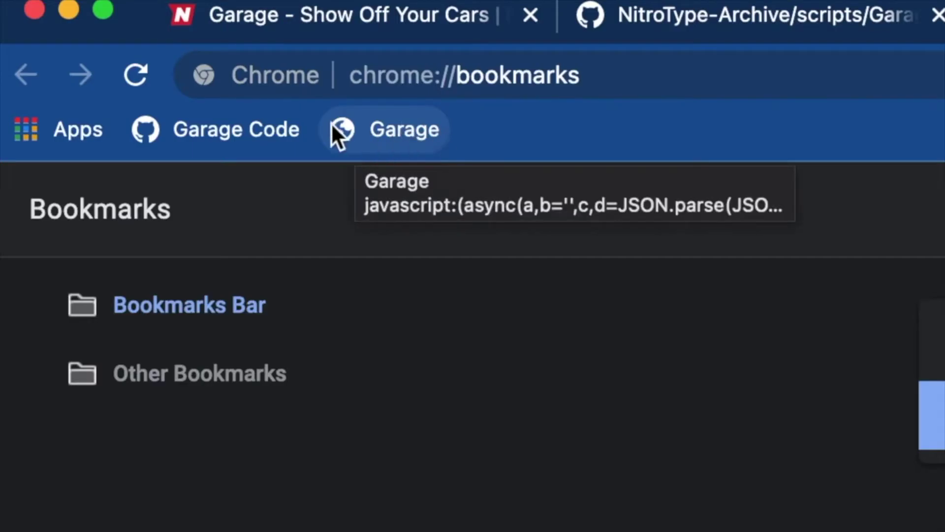
click(427, 129)
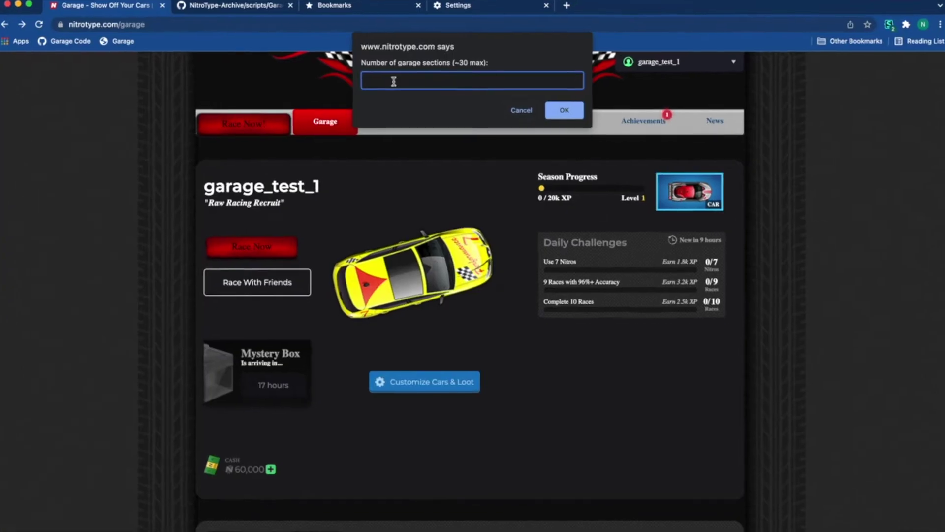
Set the garage to 3 sections, then complete another race and return to the garage.
text(3)
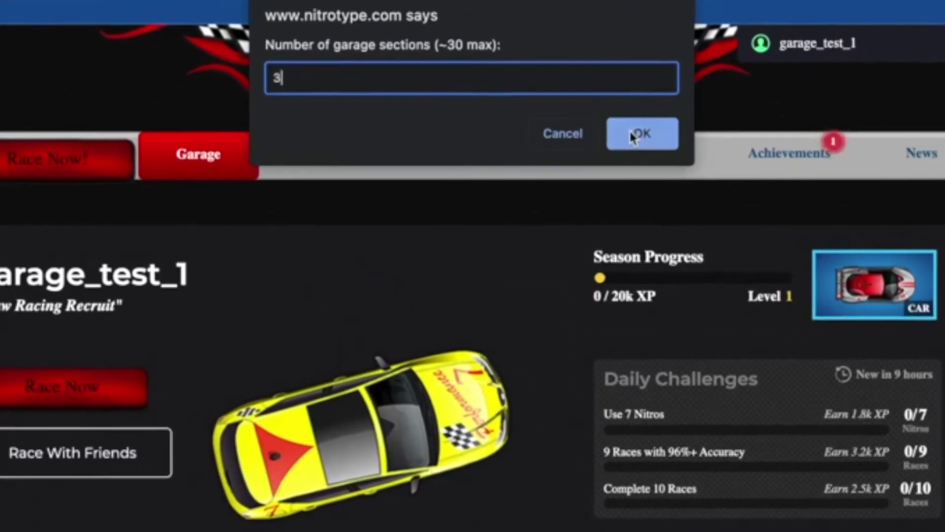
click(633, 137)
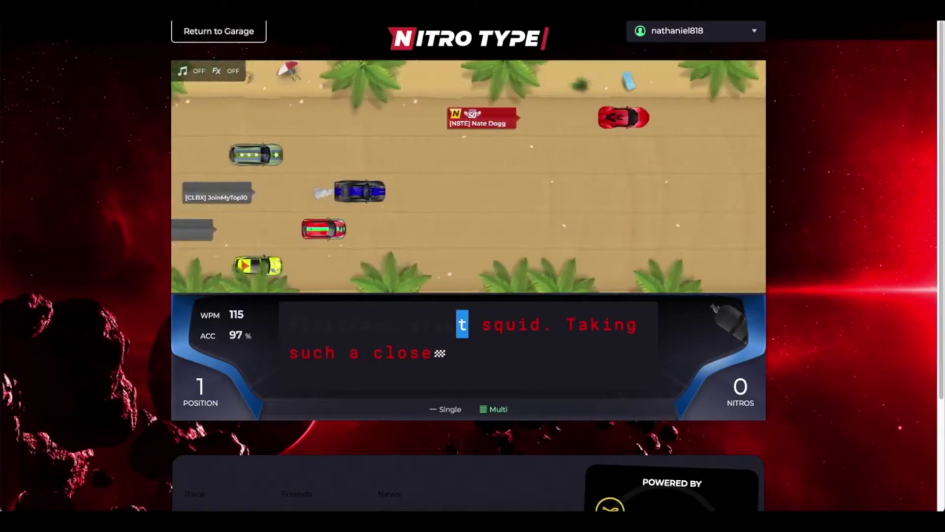
text(t squid. Takin)
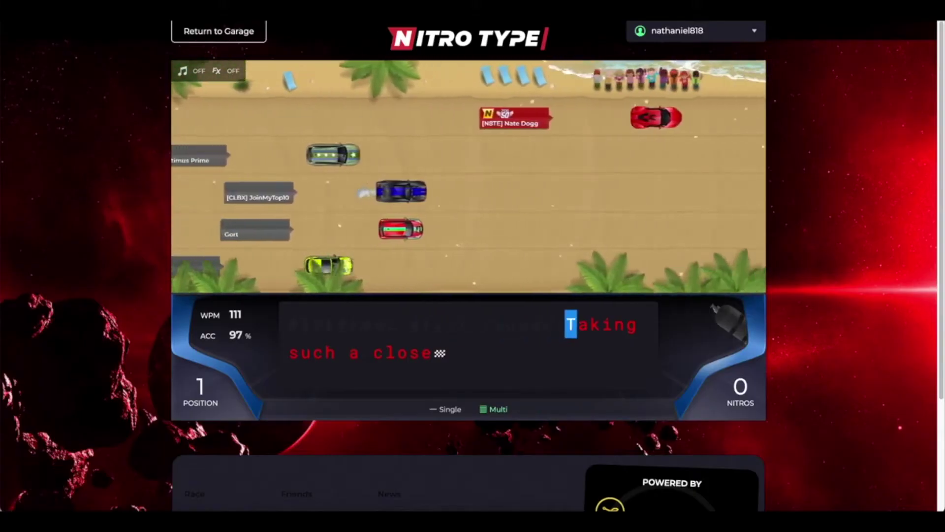
text(g such a close)
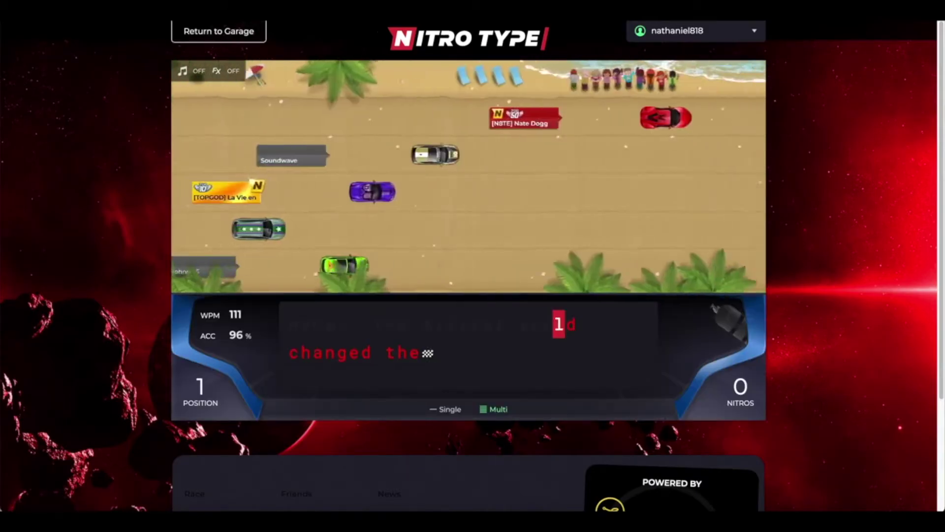
text(ld changed the)
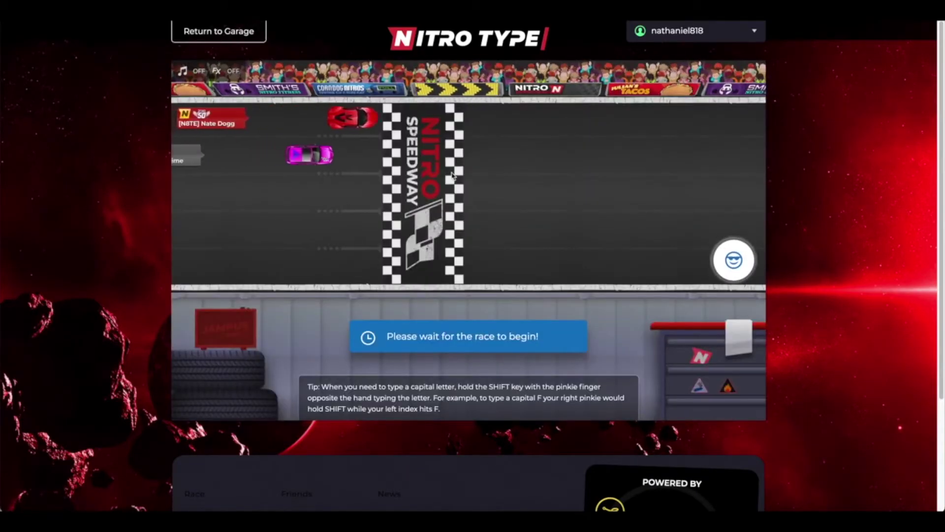
click(236, 42)
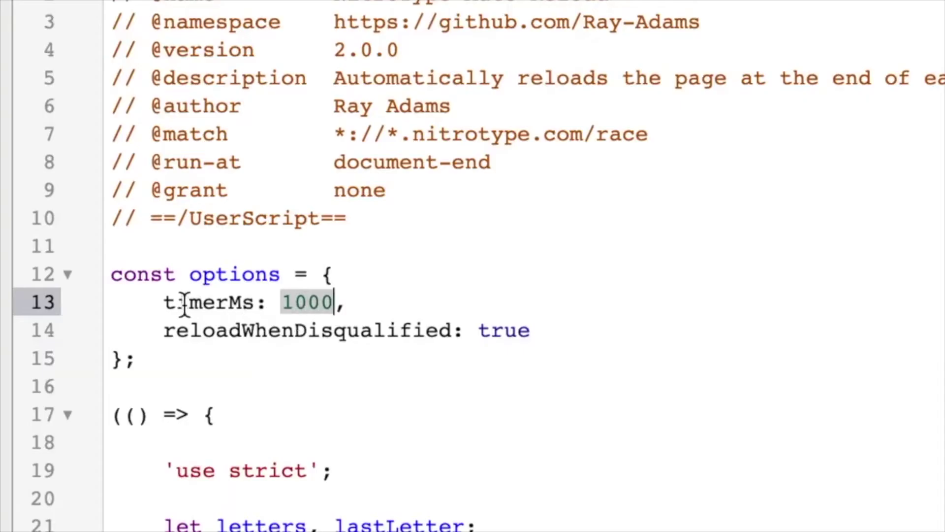
Select the userscript's timerMs value 1000, type 1 over it, then undo the edit.
drag(180, 301, 260, 302)
double_click(307, 302)
text(1)
key(super+z)
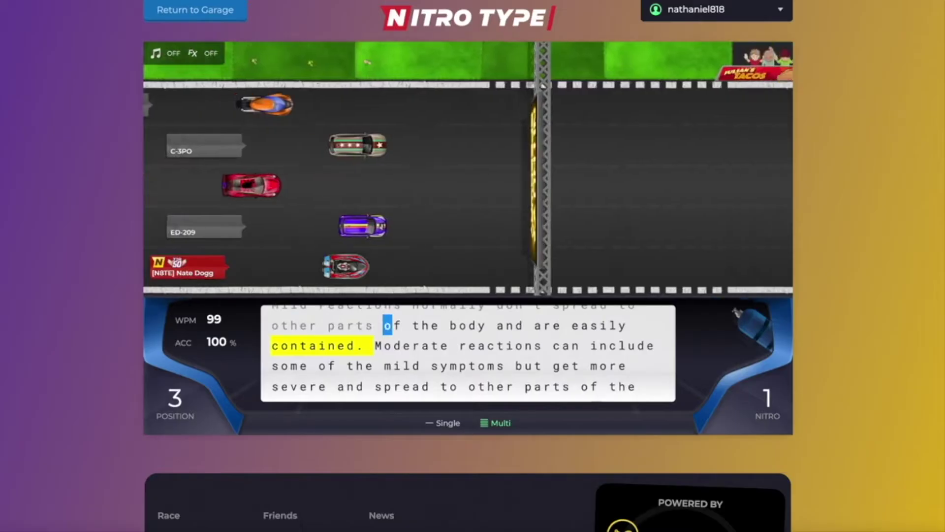
Race through the passage using a nitro, then edit the NitroType Perfect Nitros userscript.
text(of the body and are ea)
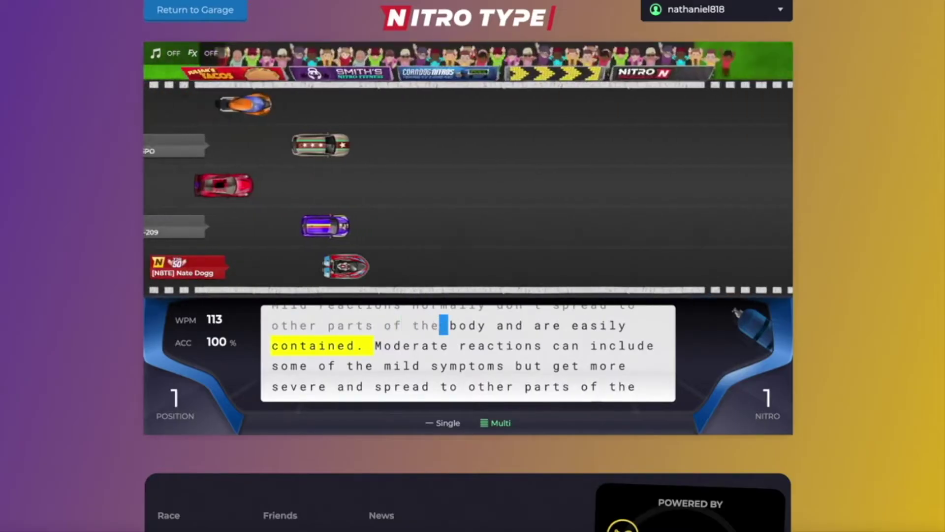
text(sily)
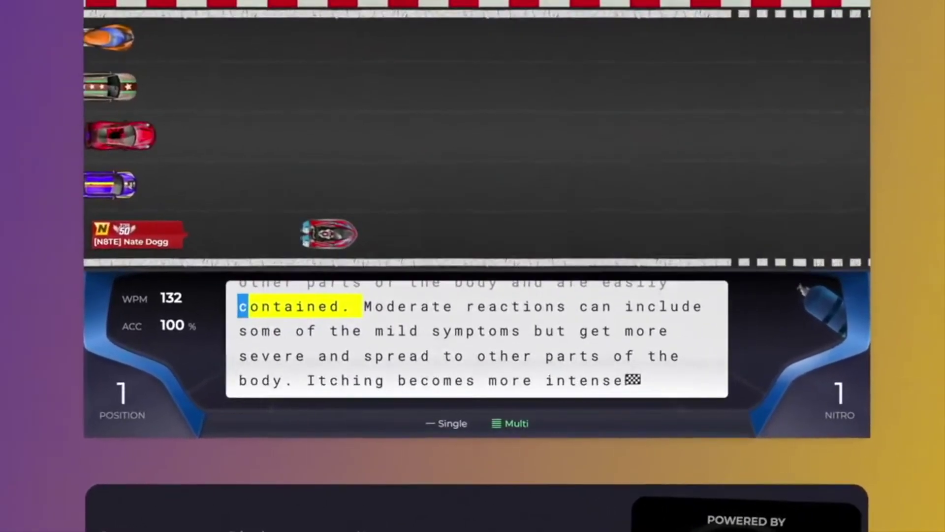
key(Return)
text(Moderate re)
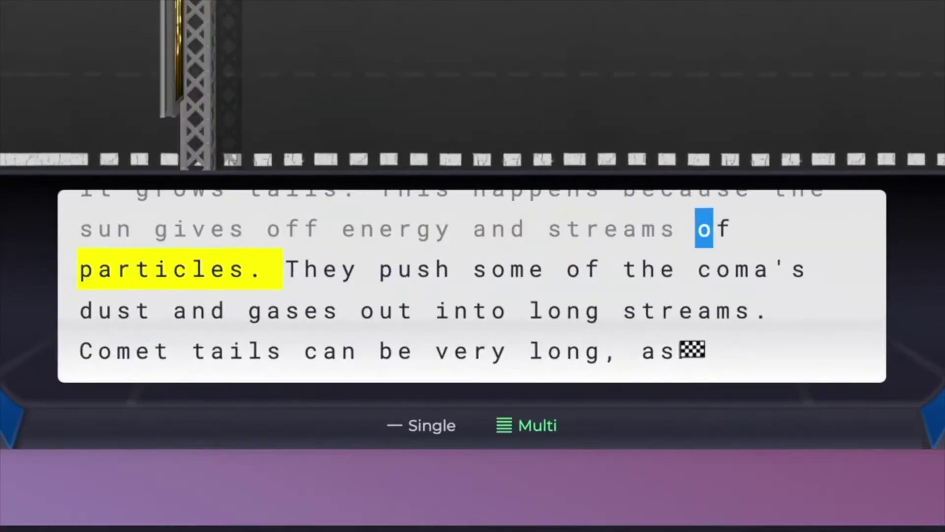
text(of They push some o)
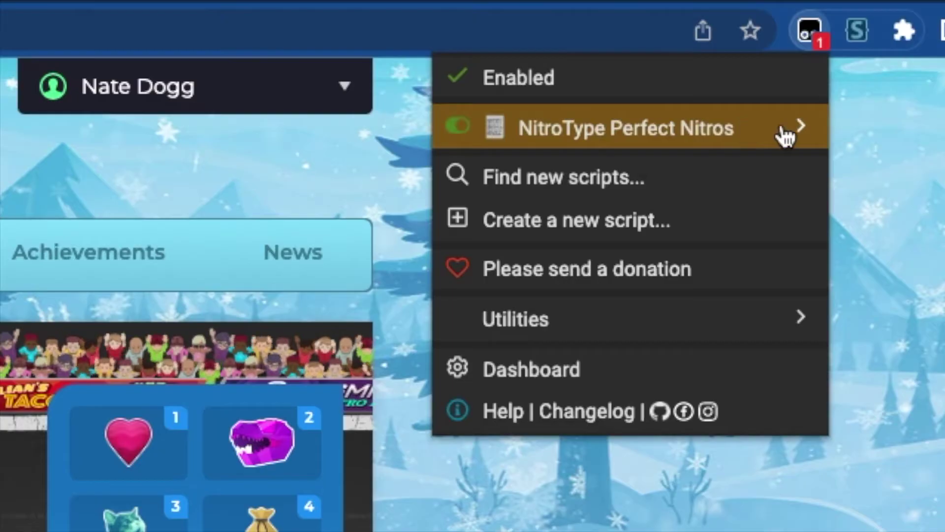
click(785, 135)
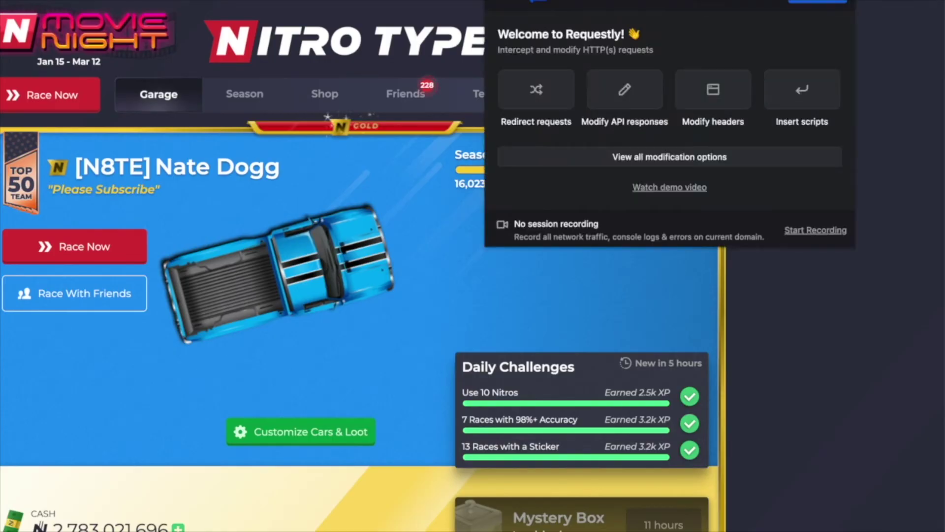
click(551, 89)
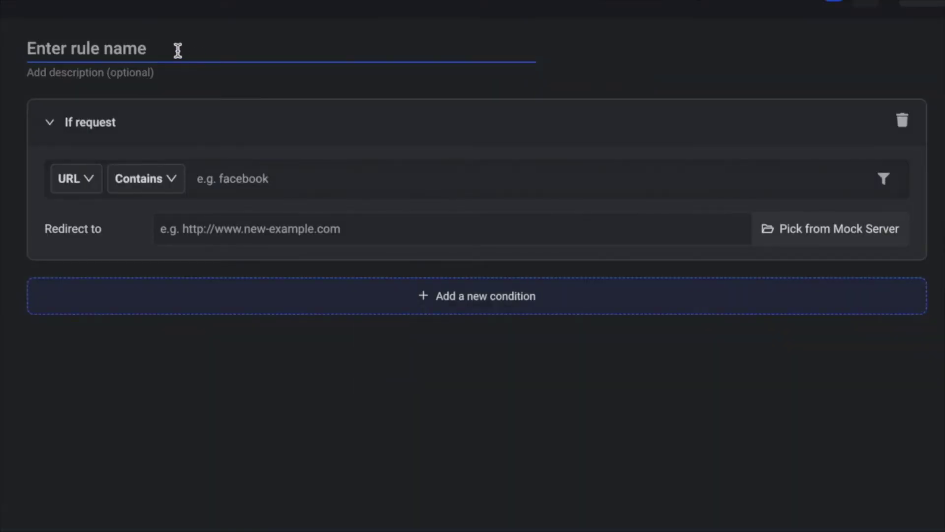
click(301, 183)
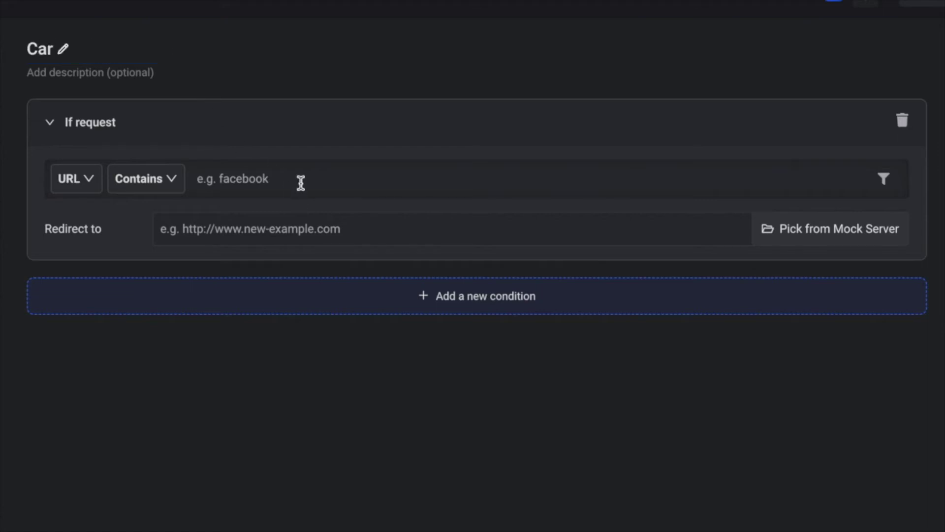
text(https://www.nitrotype.com/cars/63_large_1.png)
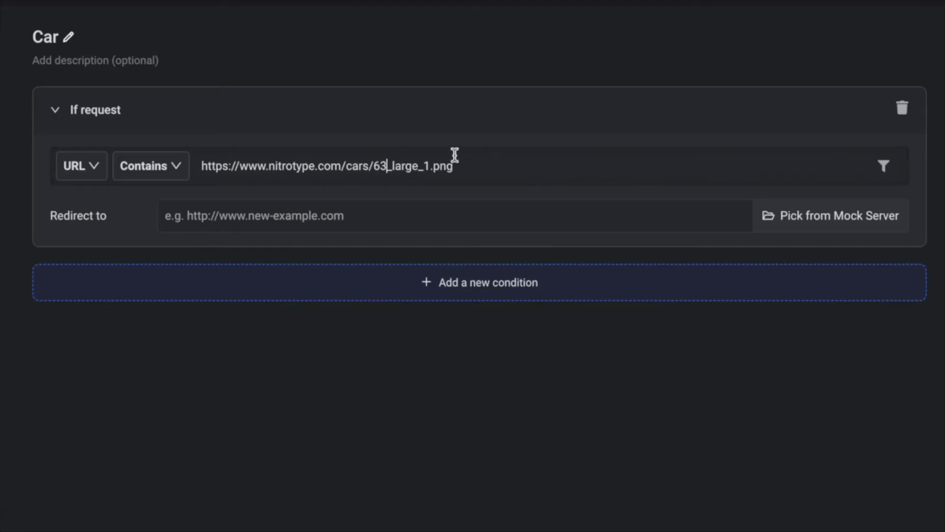
text(100)
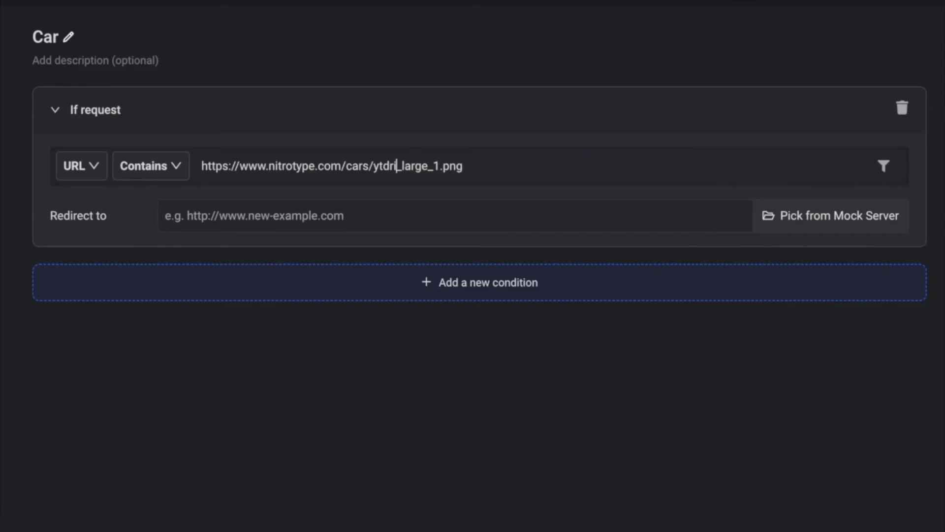
key(BackSpace)
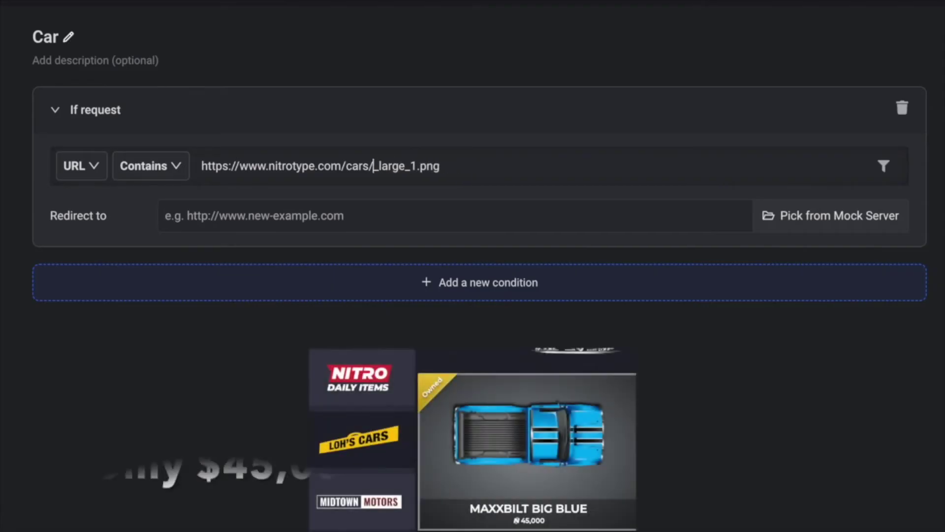
text(63)
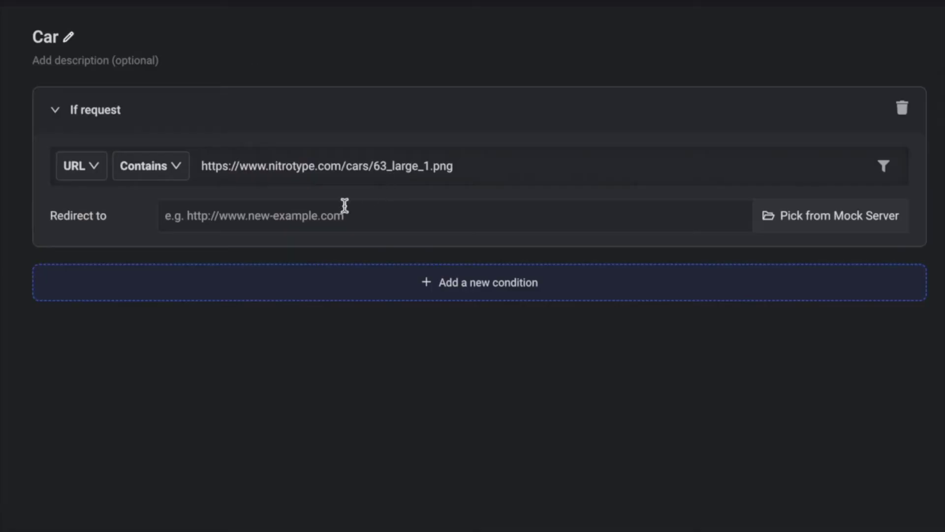
click(335, 213)
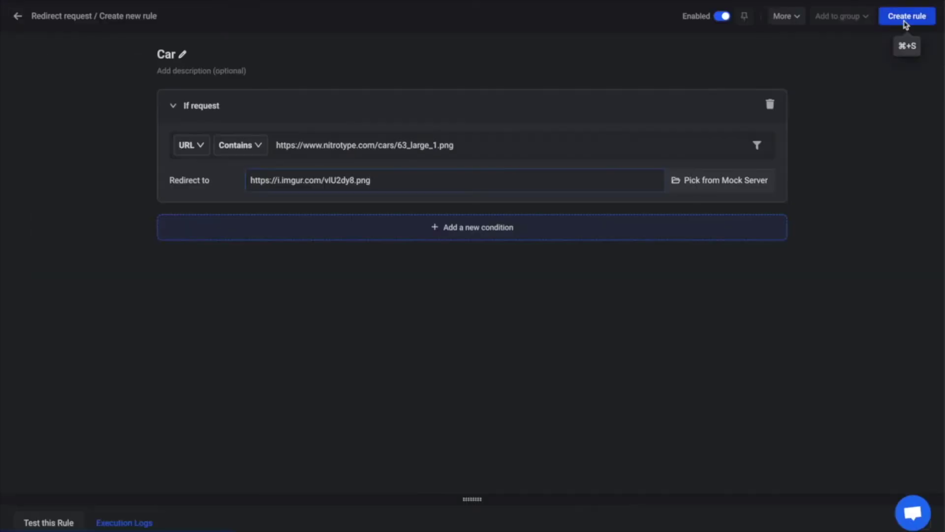
click(904, 20)
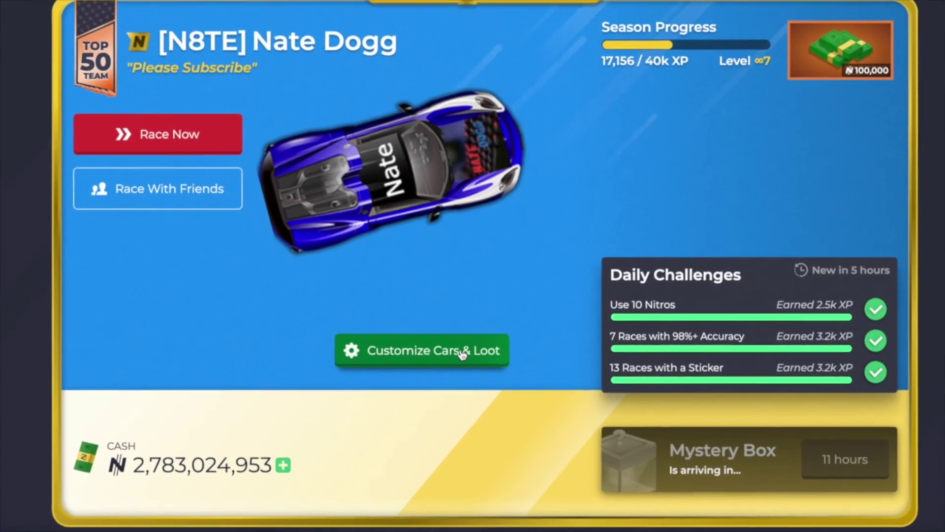
In Customize Cars & Loot, try blue and orange paints, finishing with green paint equipped.
click(462, 351)
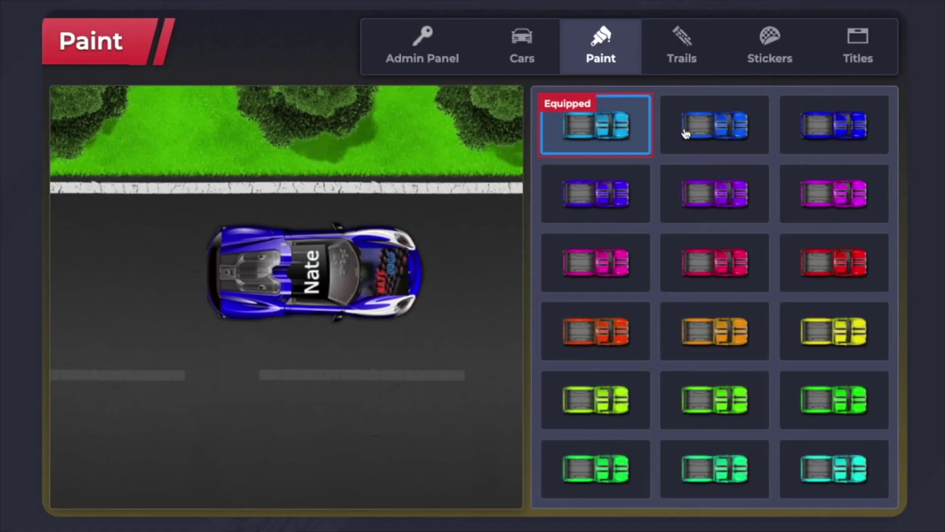
click(686, 133)
click(606, 332)
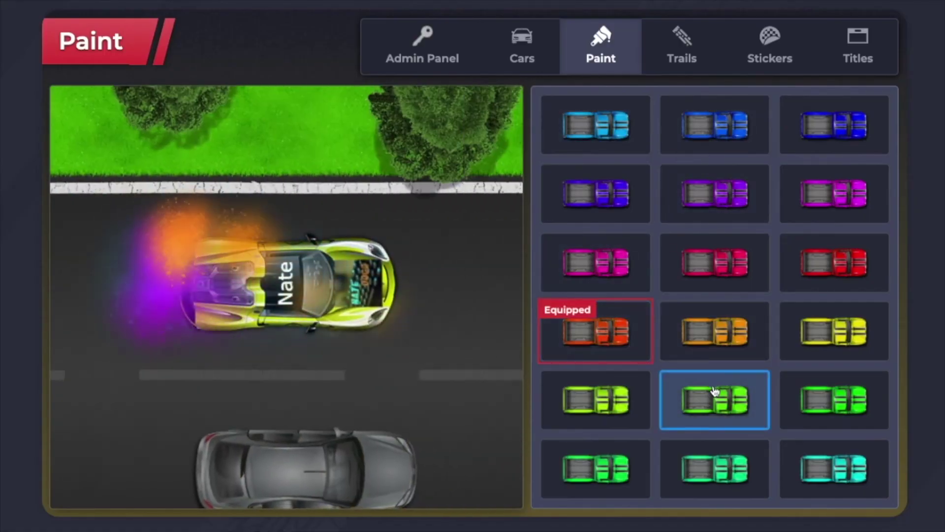
click(715, 390)
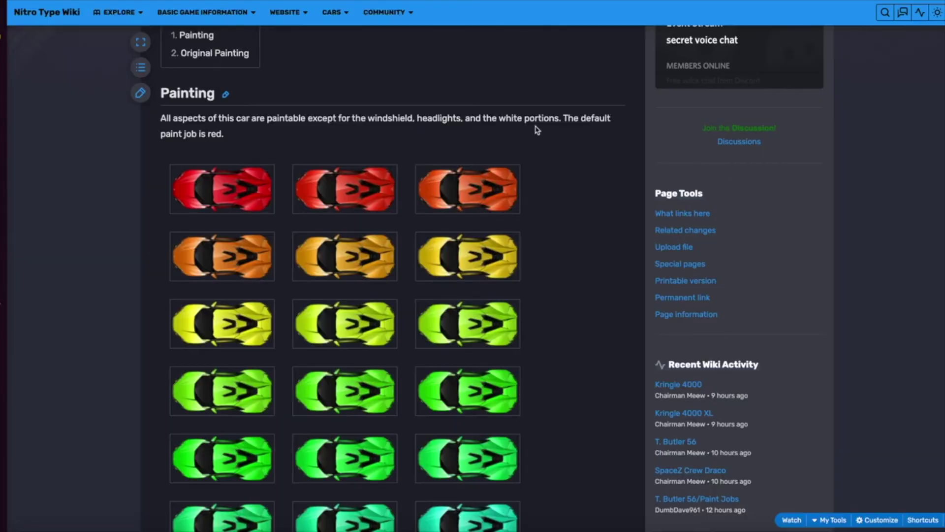
scroll(537, 130, down, 2)
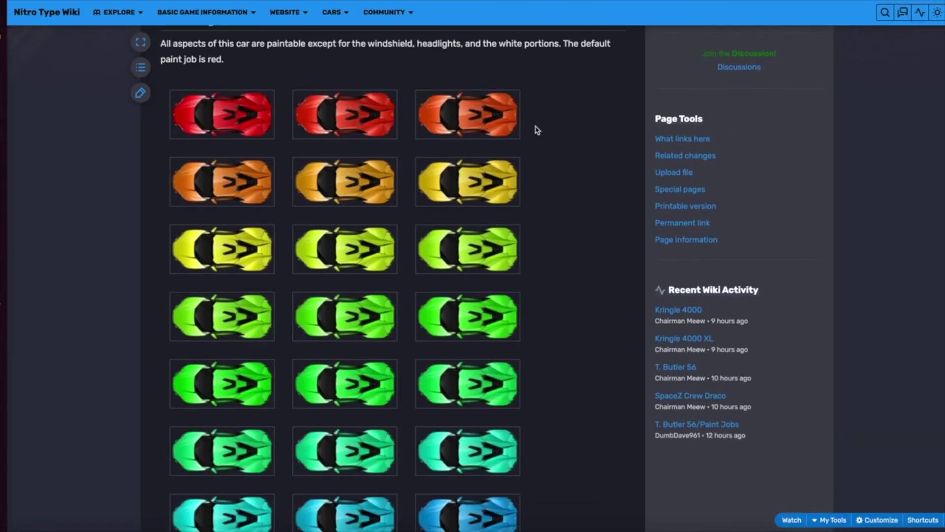
scroll(537, 130, down, 10)
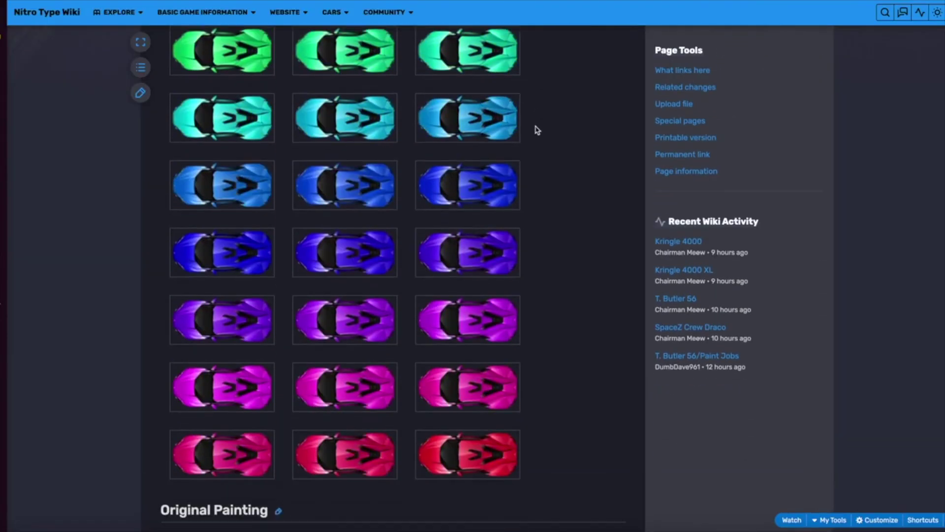
scroll(538, 130, up, 10)
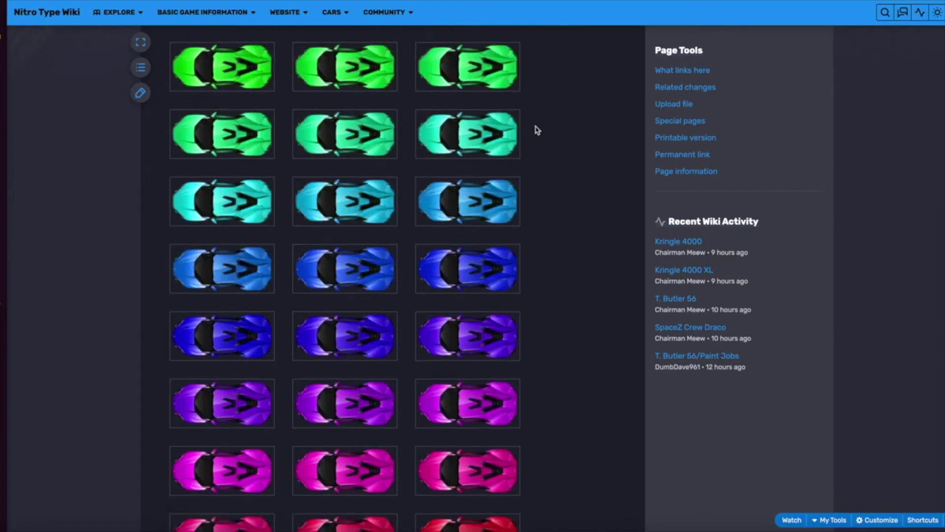
scroll(537, 130, up, 1)
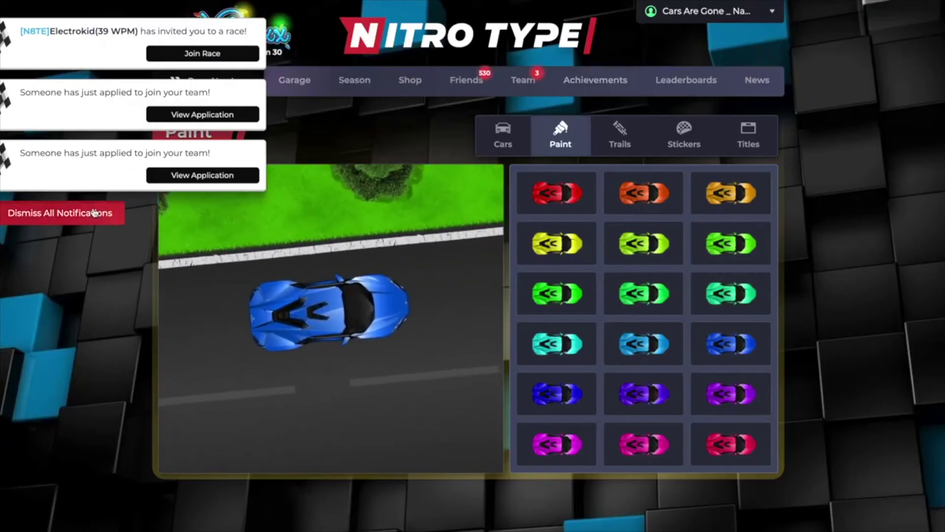
Clear the notifications and open the browser's developer tools beside the Paint page.
click(95, 213)
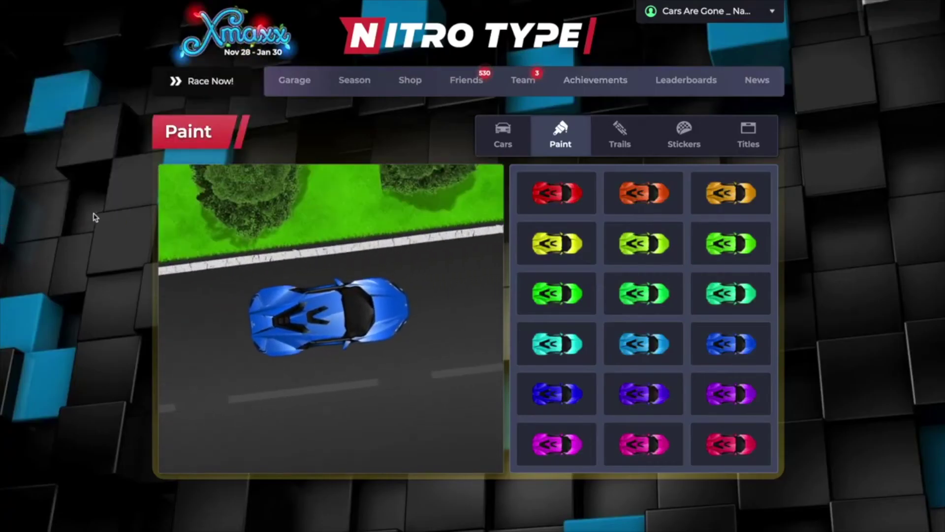
right_click(88, 217)
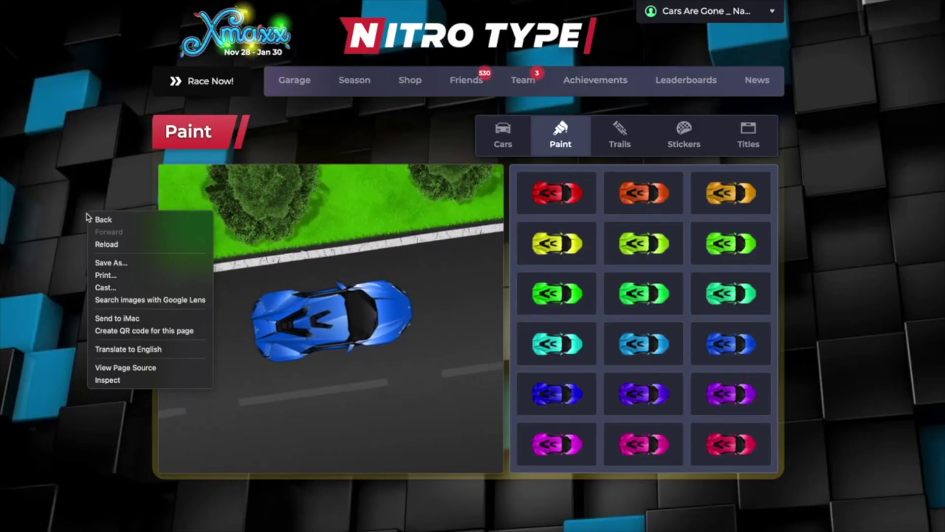
click(127, 380)
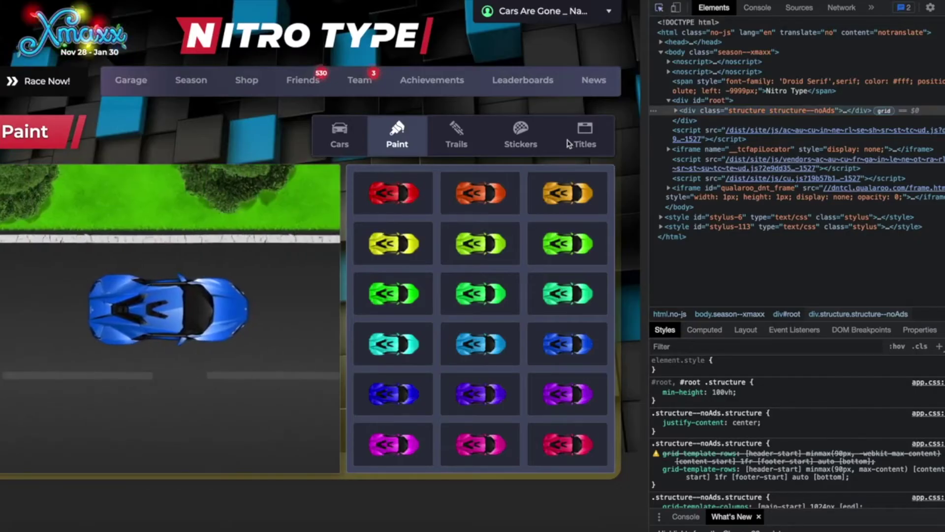
Inspect the first paint swatch's element and open its selectedhue attribute for editing.
key(ctrl+shift+c)
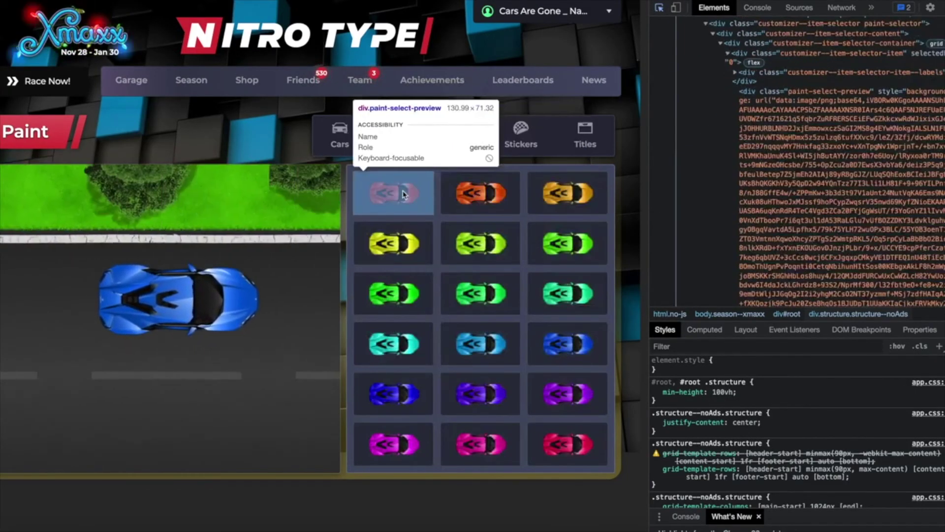
click(402, 194)
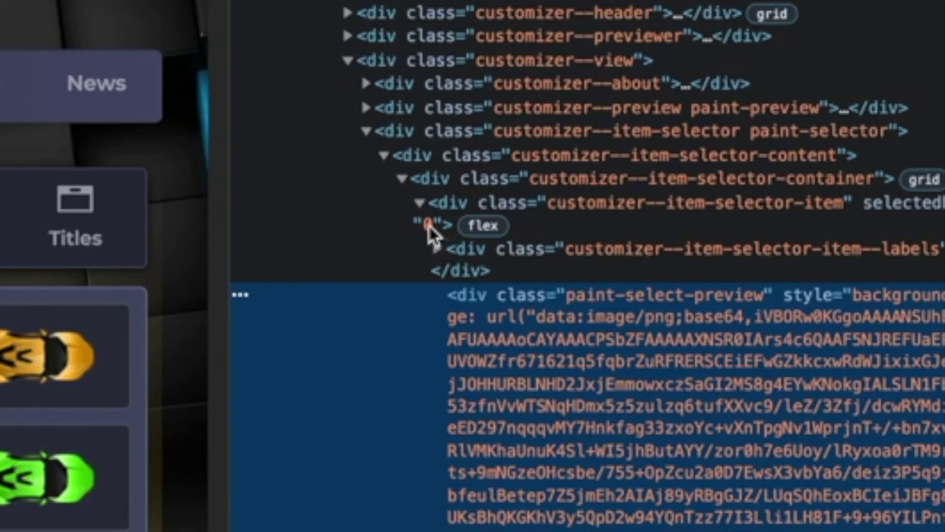
double_click(429, 223)
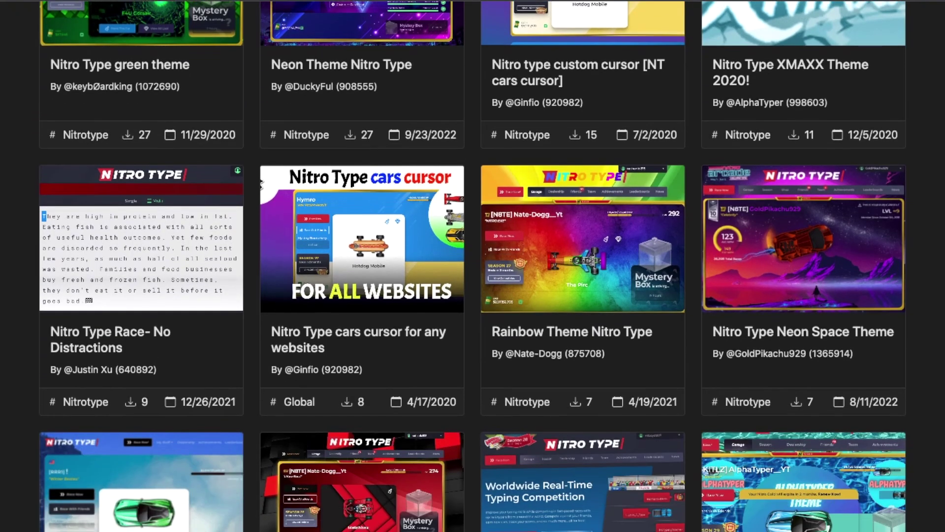
scroll(472, 266, down, 15)
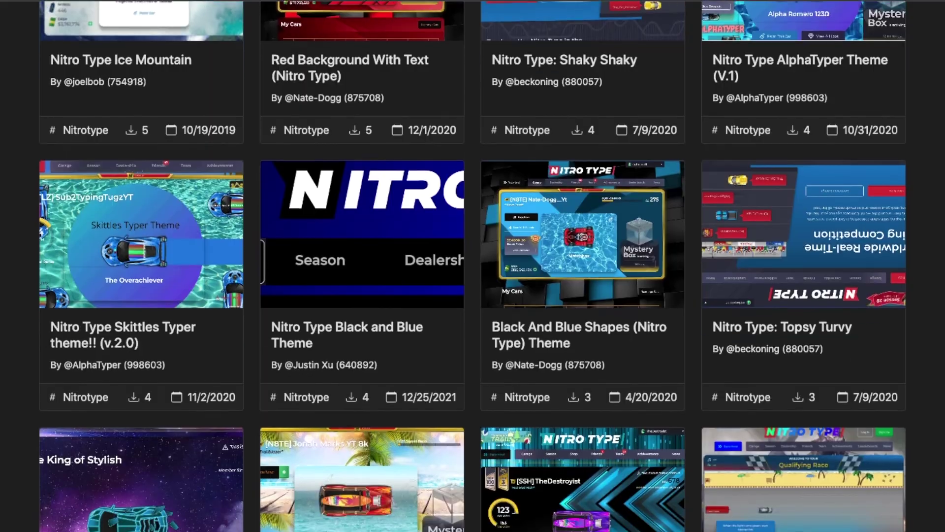
scroll(473, 265, down, 8)
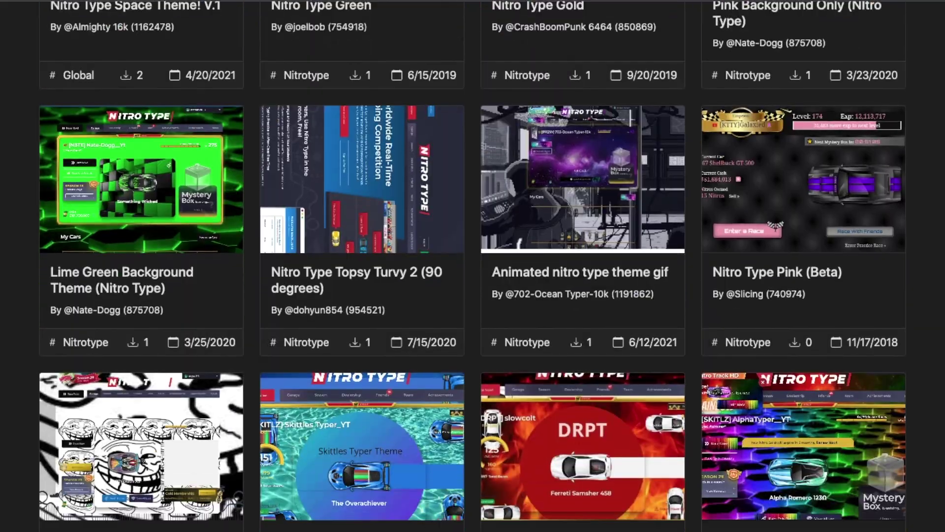
scroll(695, 136, down, 10)
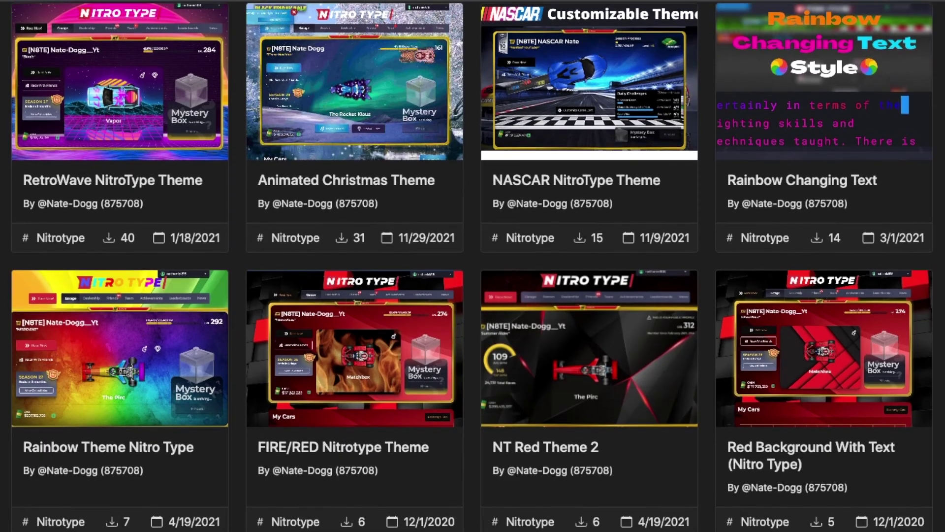
scroll(886, 88, down, 3)
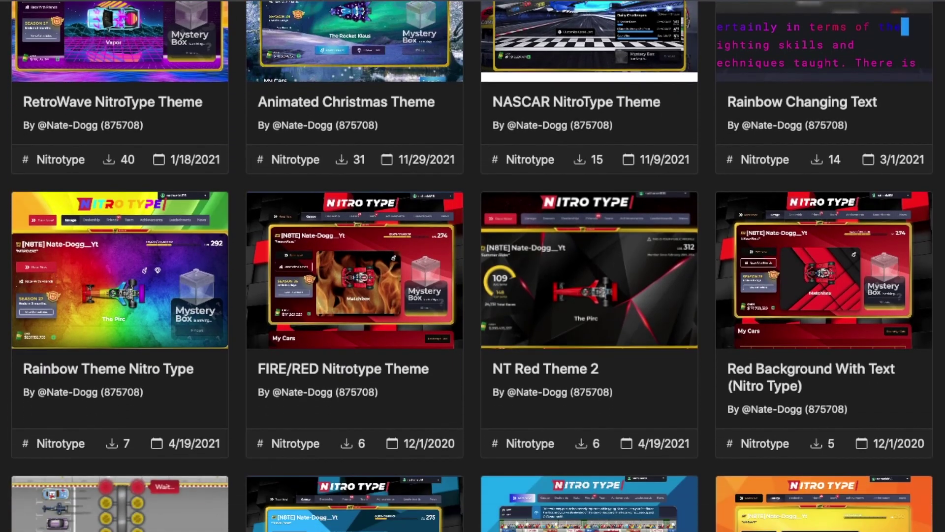
scroll(886, 87, up, 3)
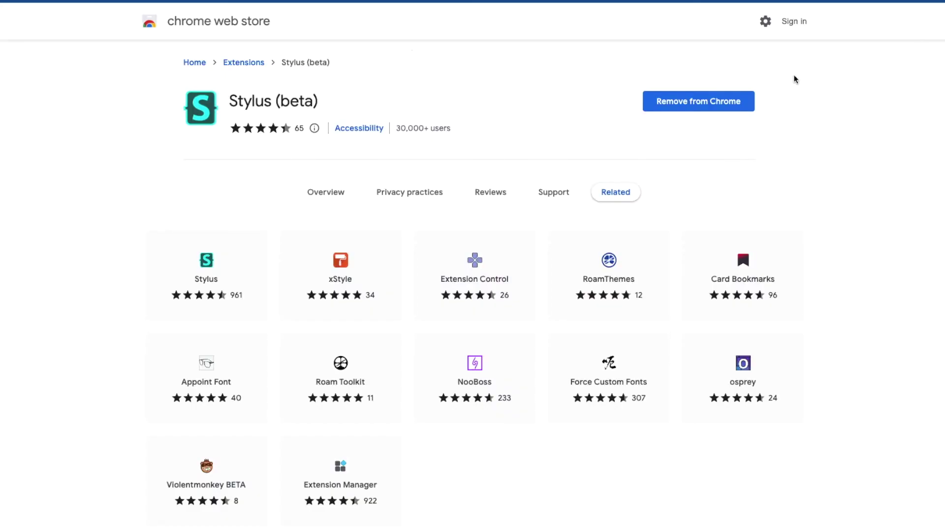